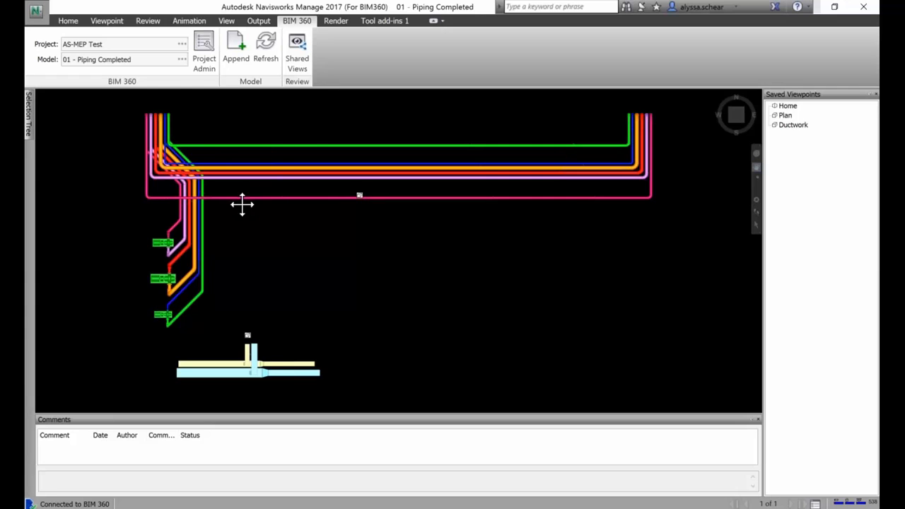
Look up which merged models the AS-Building Demo project offers, and leave the project picker without opening one
click(182, 46)
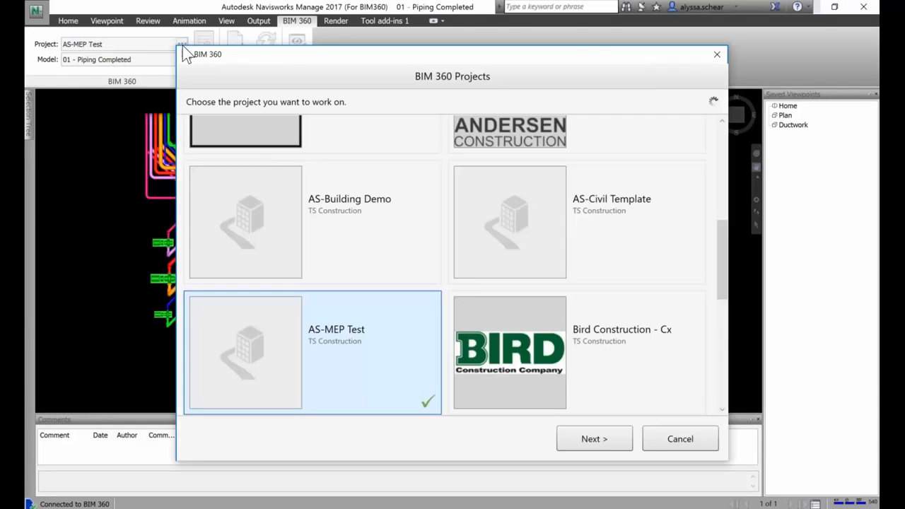
click(324, 206)
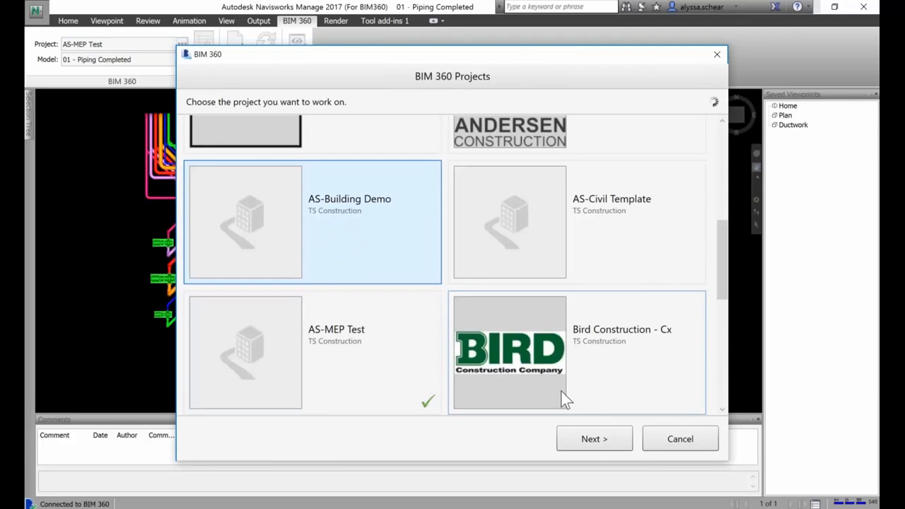
click(563, 434)
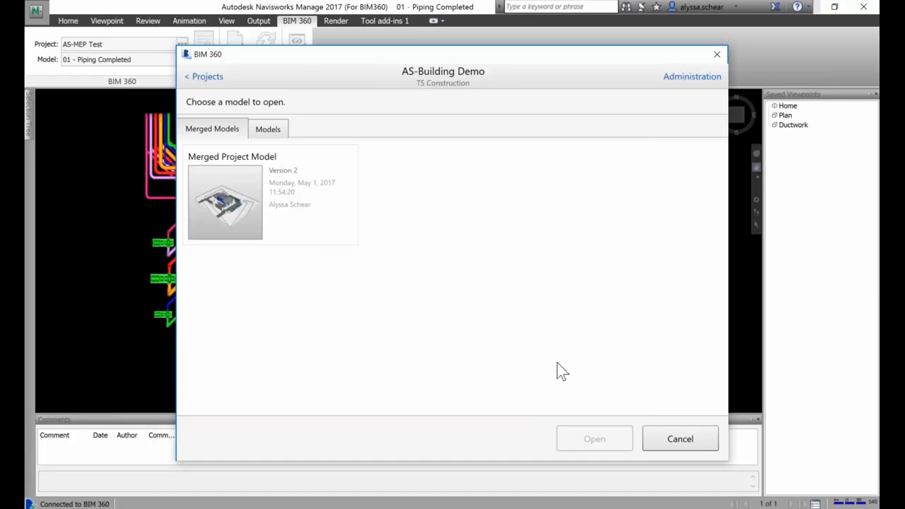
click(679, 440)
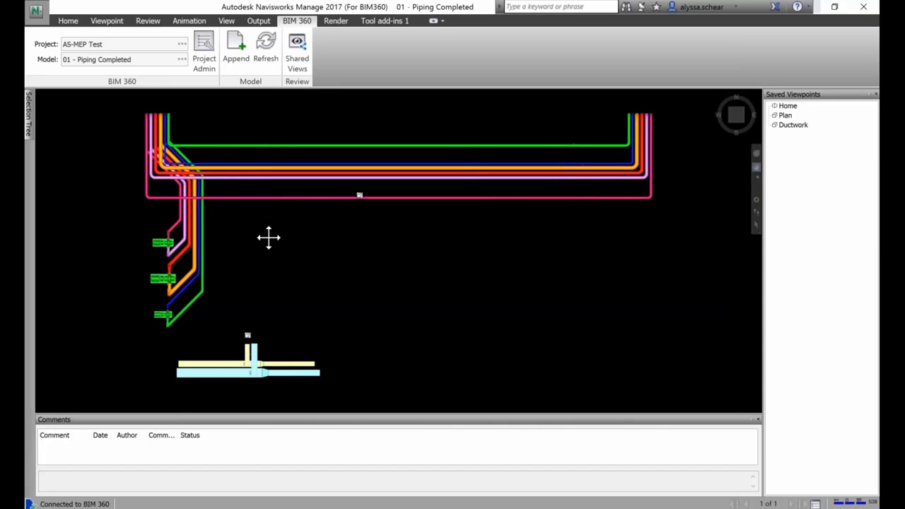
Check which models can be appended from the AS-MEP Test project, without appending any
click(238, 51)
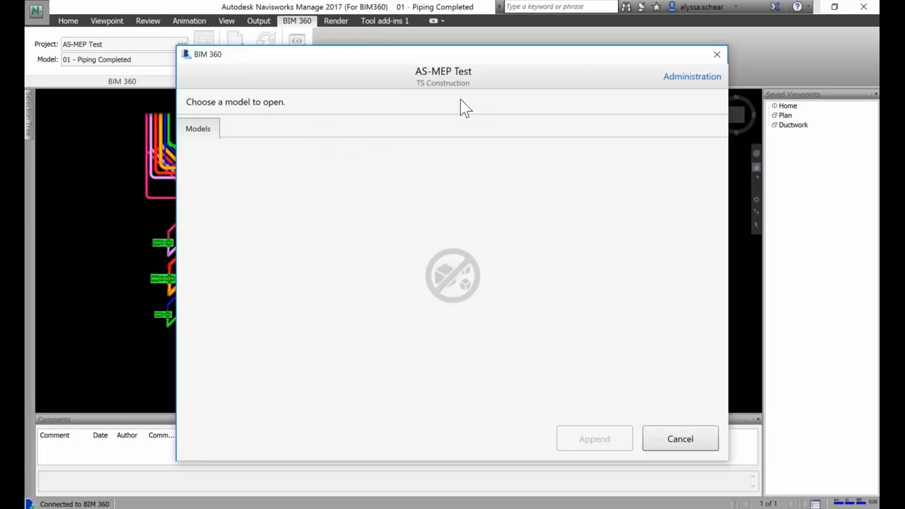
click(661, 435)
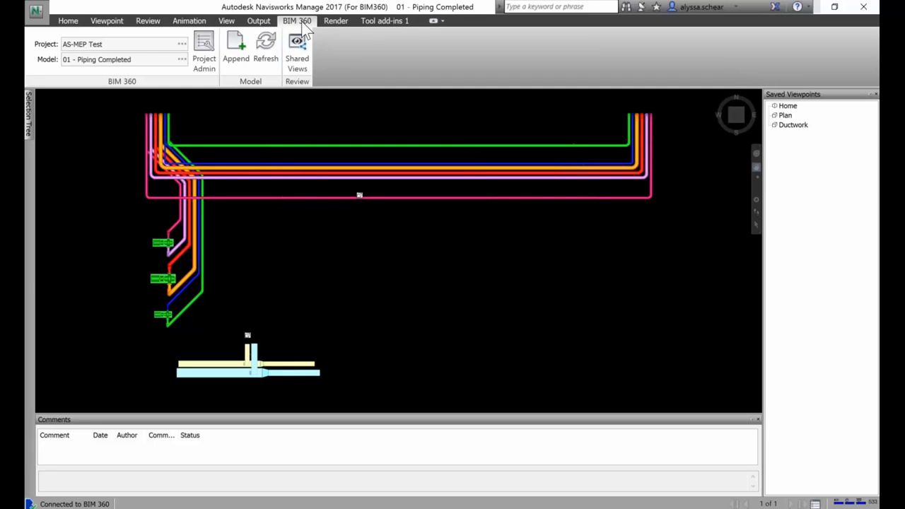
click(152, 59)
click(167, 42)
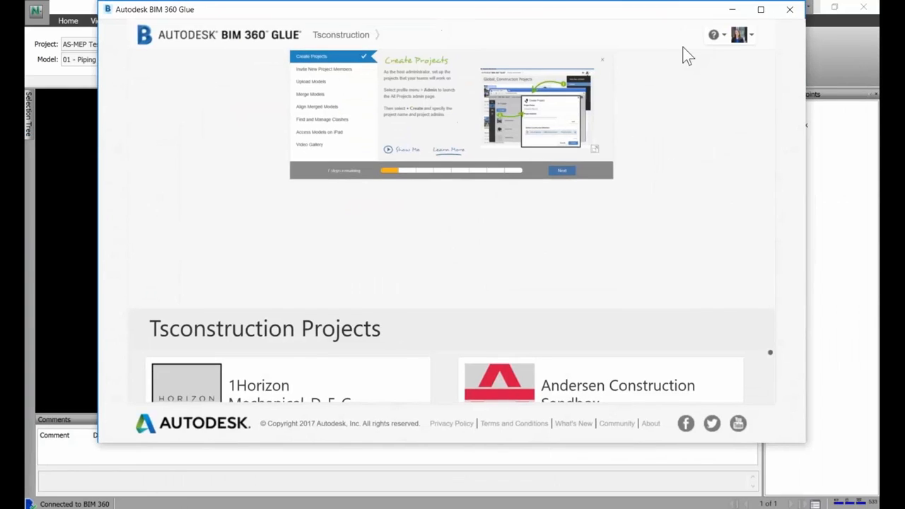
In BIM 360 Glue, open the Merged Project Model of the AS-Building Demo project
click(742, 32)
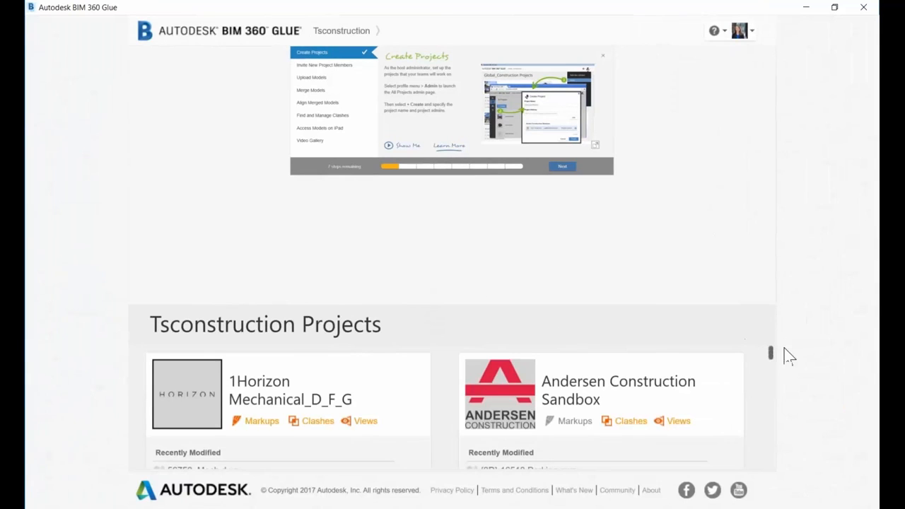
drag(771, 358, 771, 373)
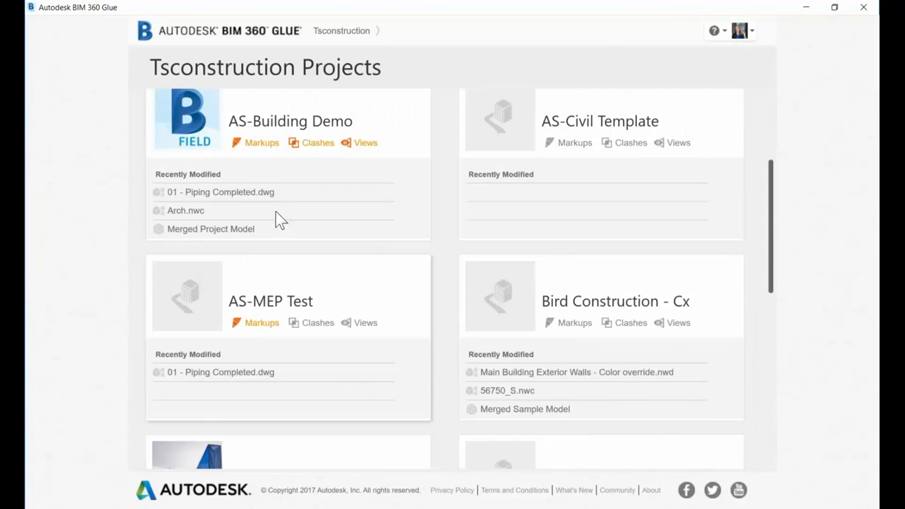
click(283, 126)
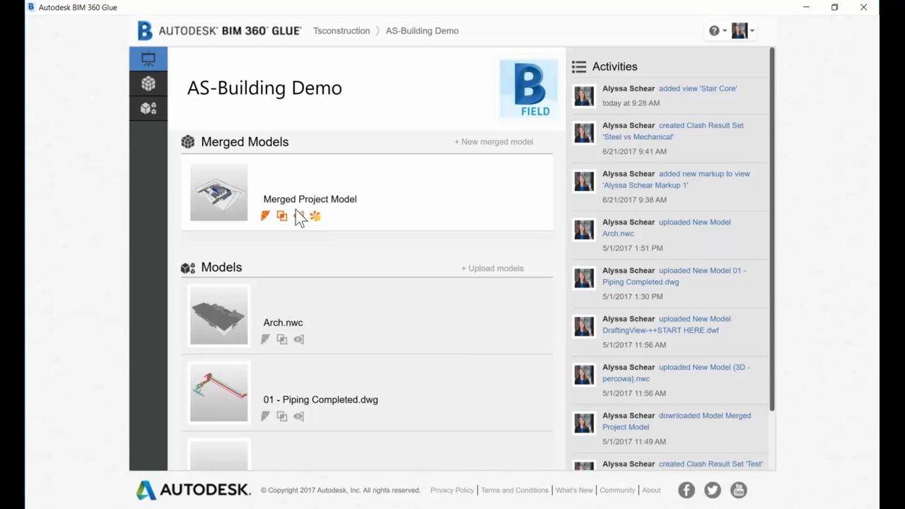
click(286, 202)
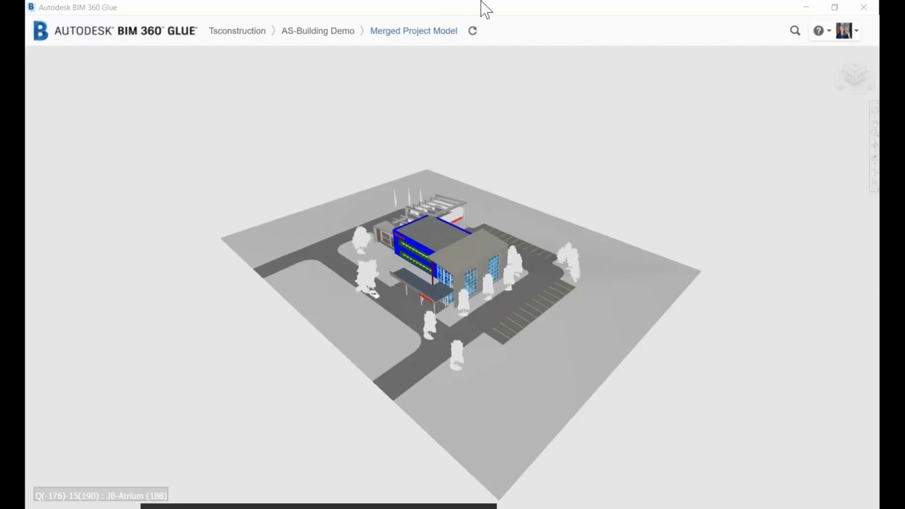
Hide Main Building Exterior Walls - Color override.nwd and Mechanical.nwd in the merged model, leaving the 56750_S.nwc structure in close view
drag(375, 62, 125, 73)
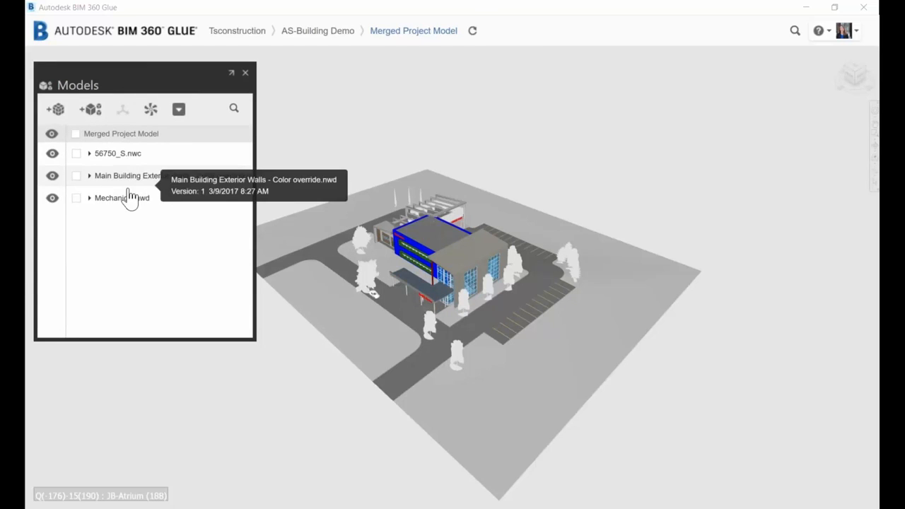
click(52, 176)
click(51, 198)
scroll(441, 261, up, 6)
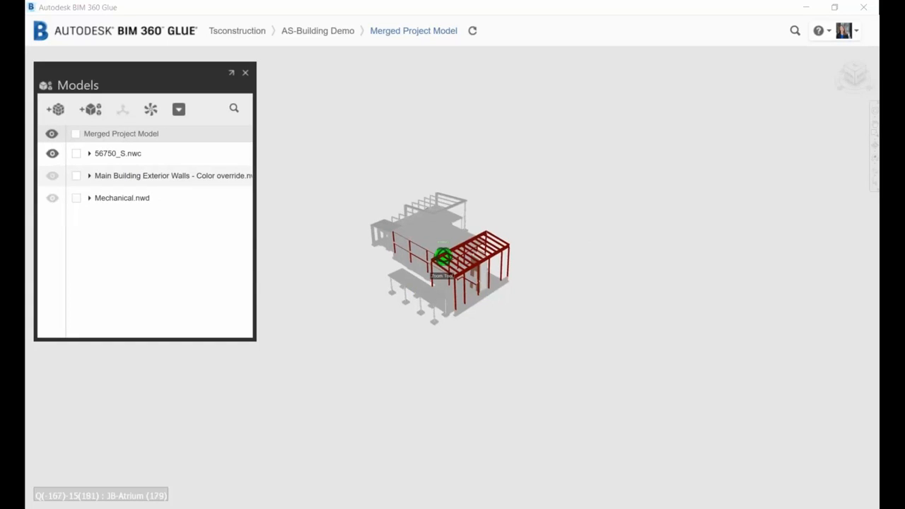
scroll(440, 263, up, 1)
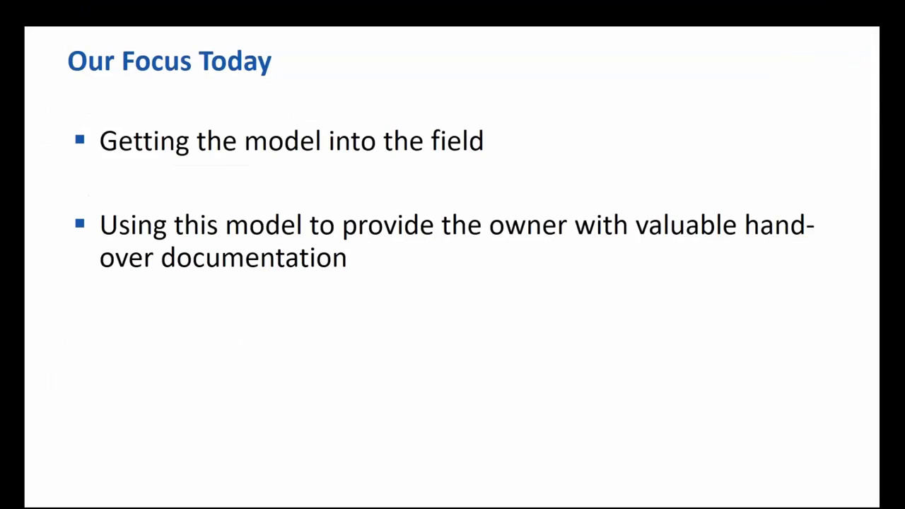
Exit the slide show and restore the BIM 360 toolbar defaults in Glue's general options
key(Escape)
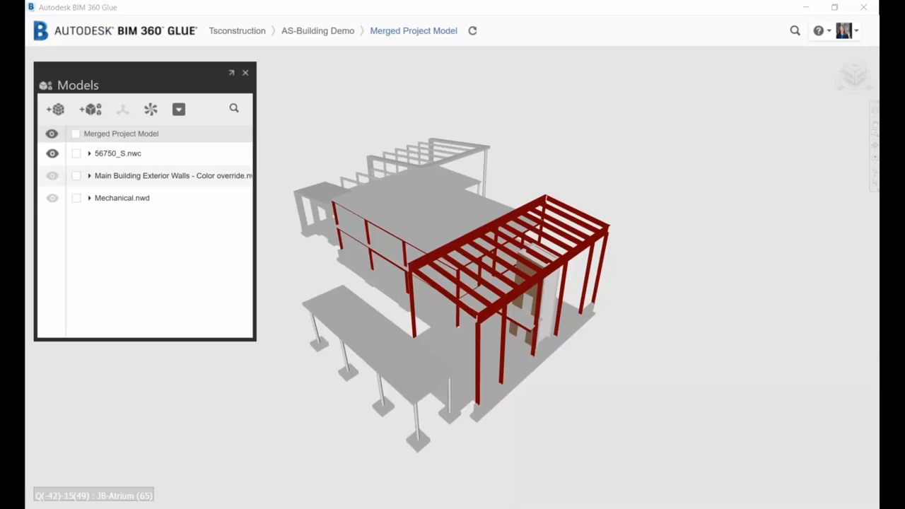
click(852, 34)
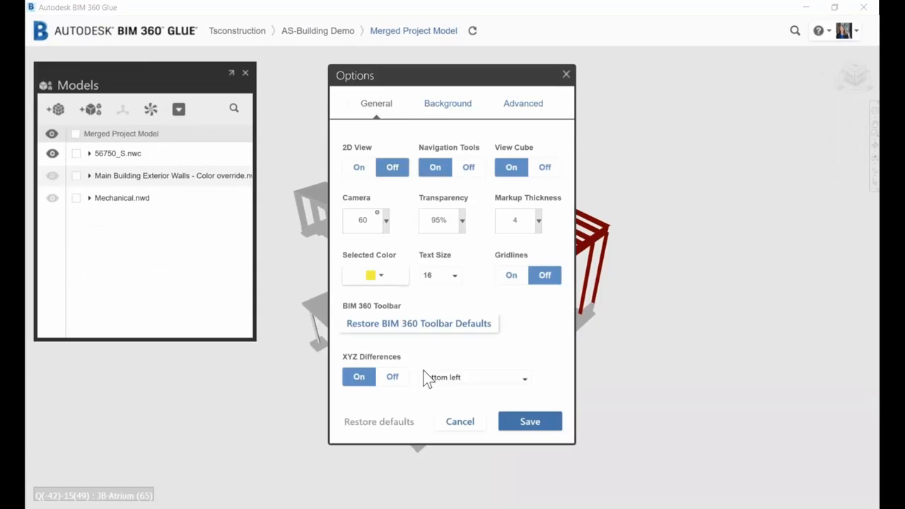
click(398, 326)
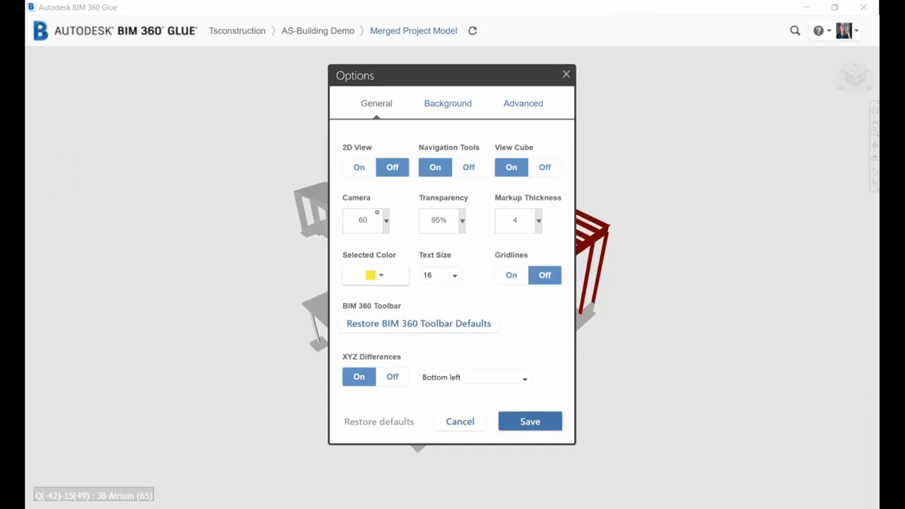
click(497, 287)
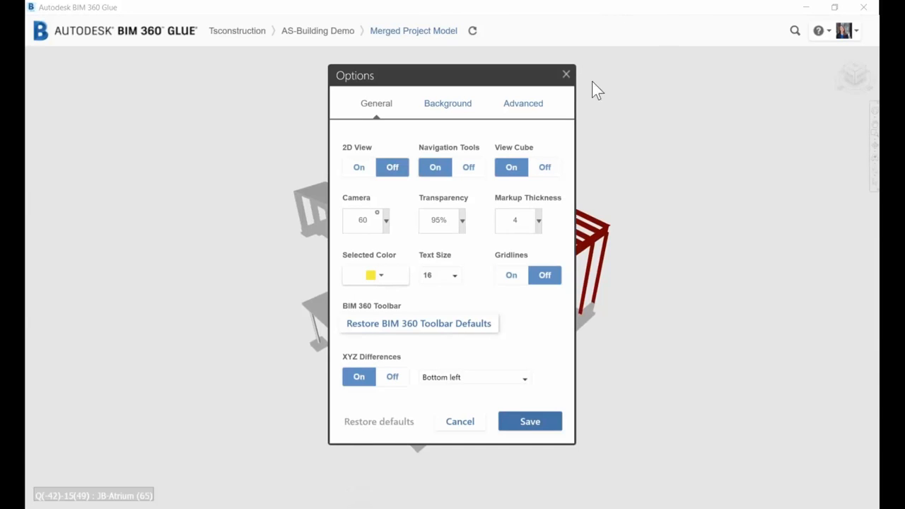
mouse_move(498, 86)
mouse_down()
mouse_move(643, 90)
mouse_move(594, 156)
mouse_up()
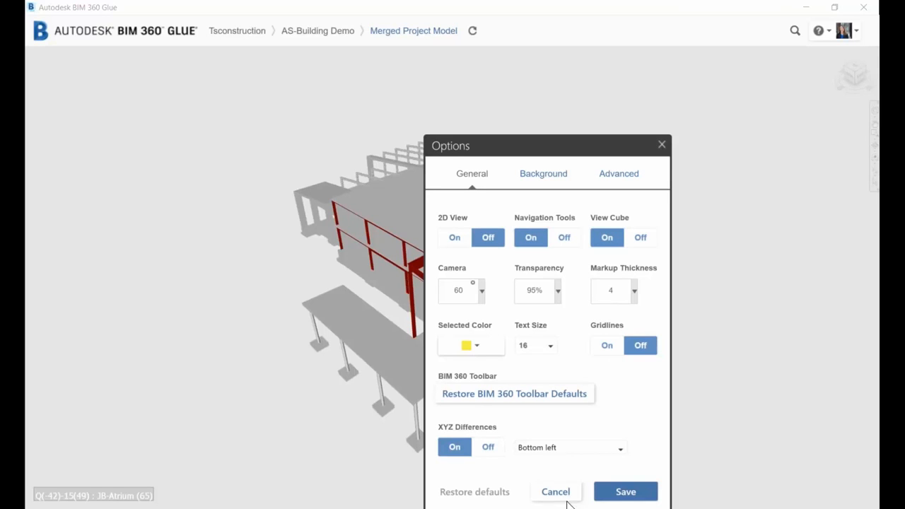
click(573, 398)
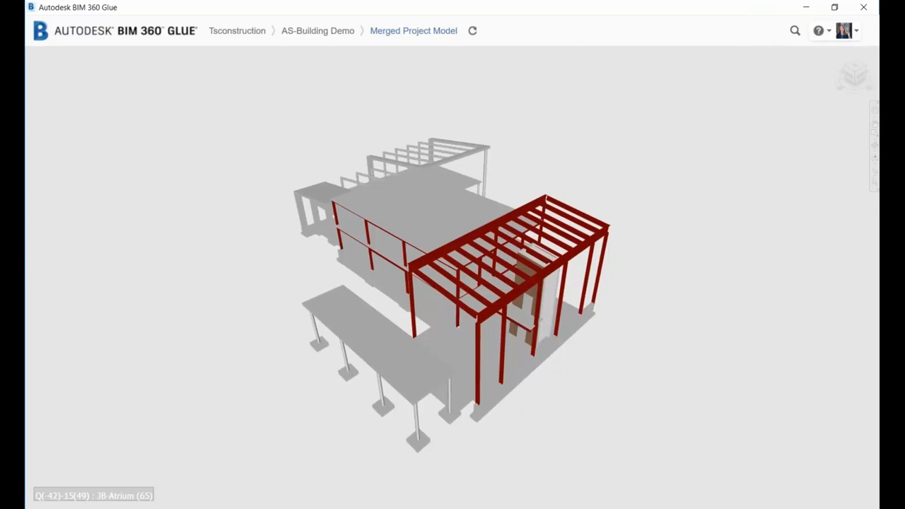
click(342, 508)
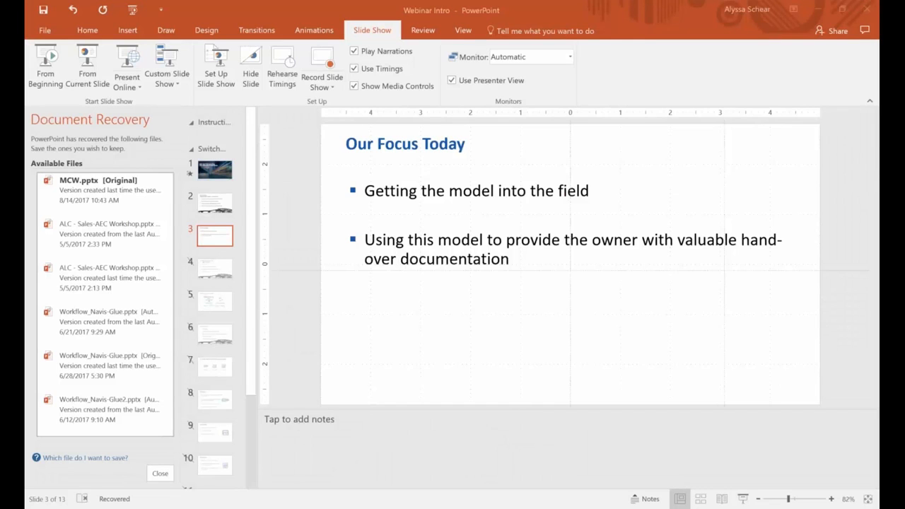
key(alt+Tab)
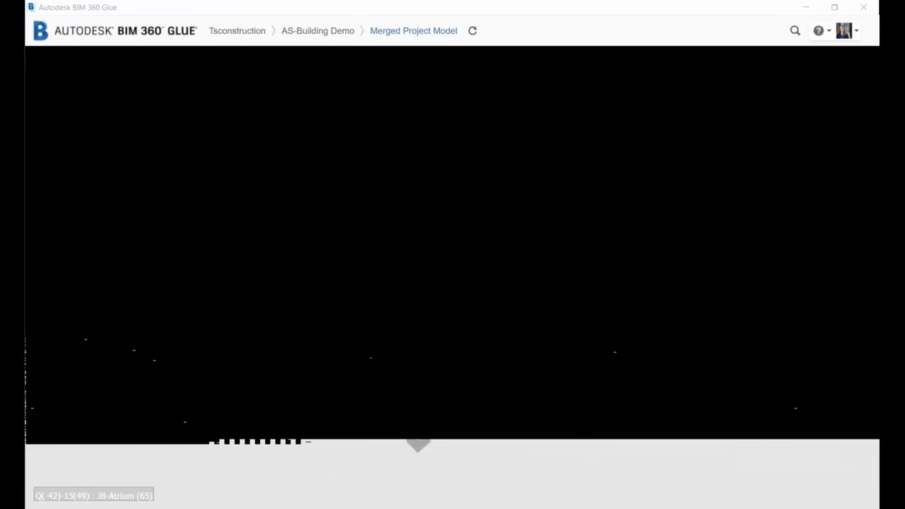
key(alt+Tab)
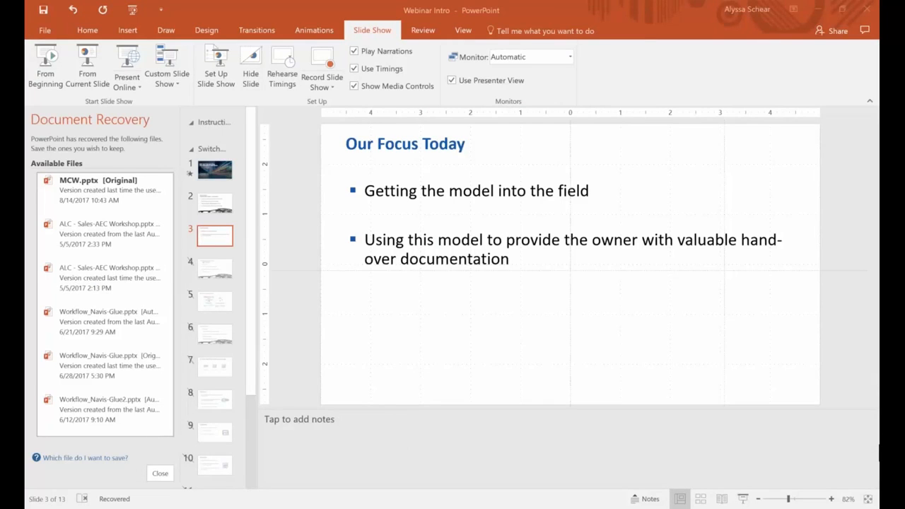
key(alt+Tab)
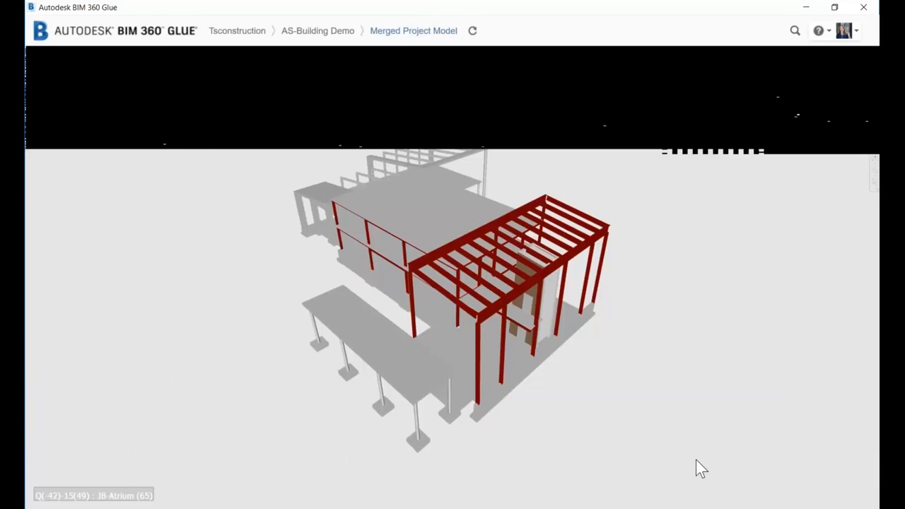
Take the BIM 360 Glue window out of full screen and close it
click(856, 31)
click(835, 7)
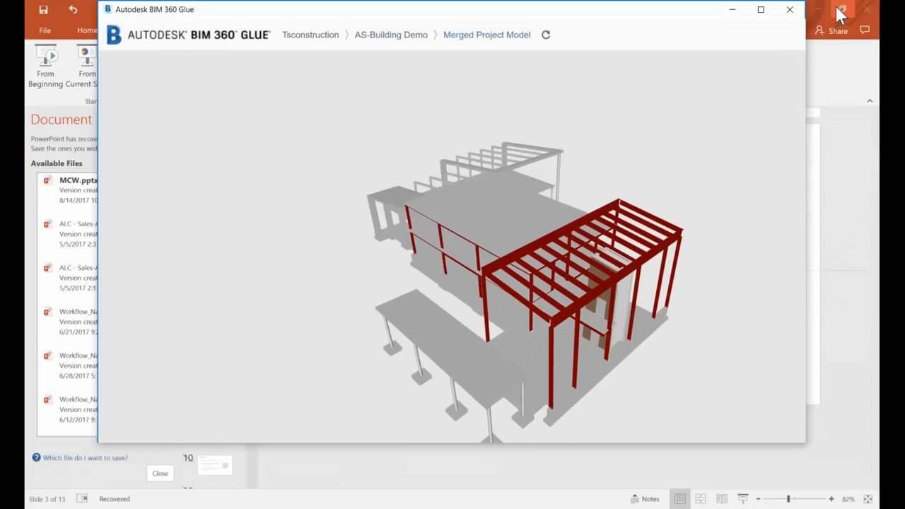
drag(529, 19, 541, 39)
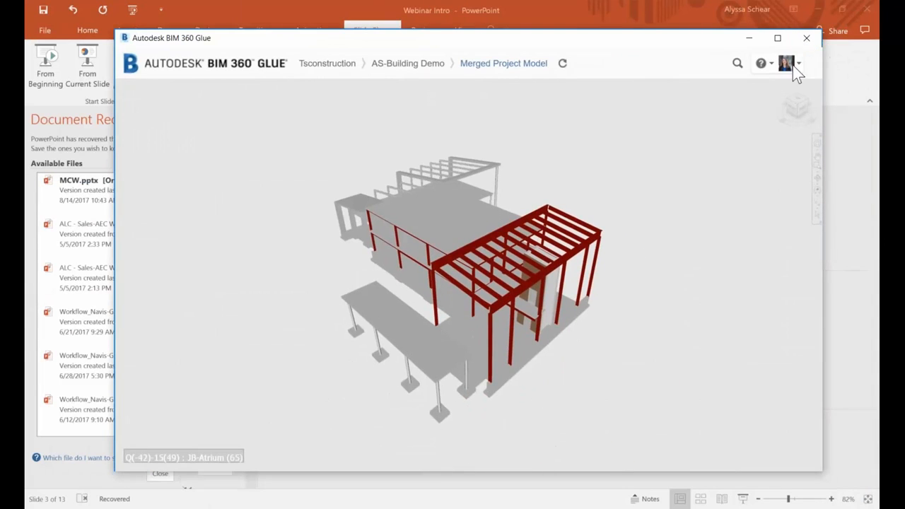
click(805, 38)
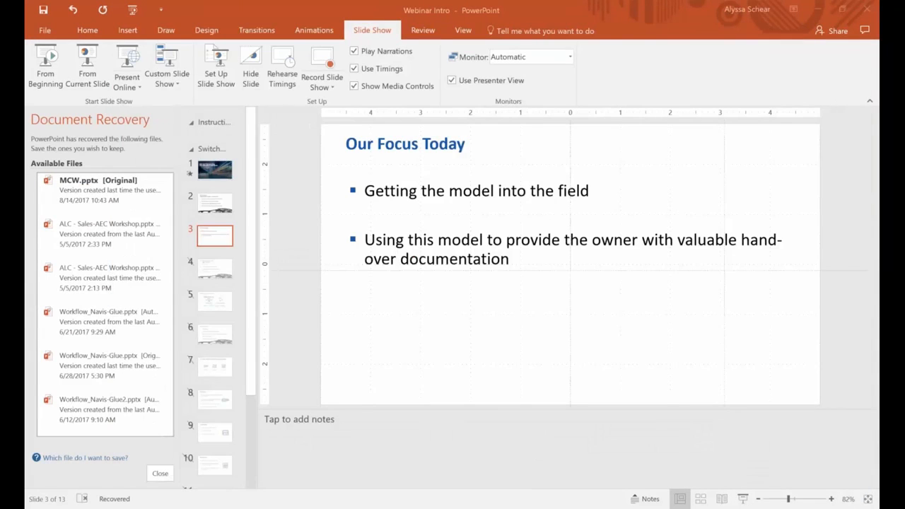